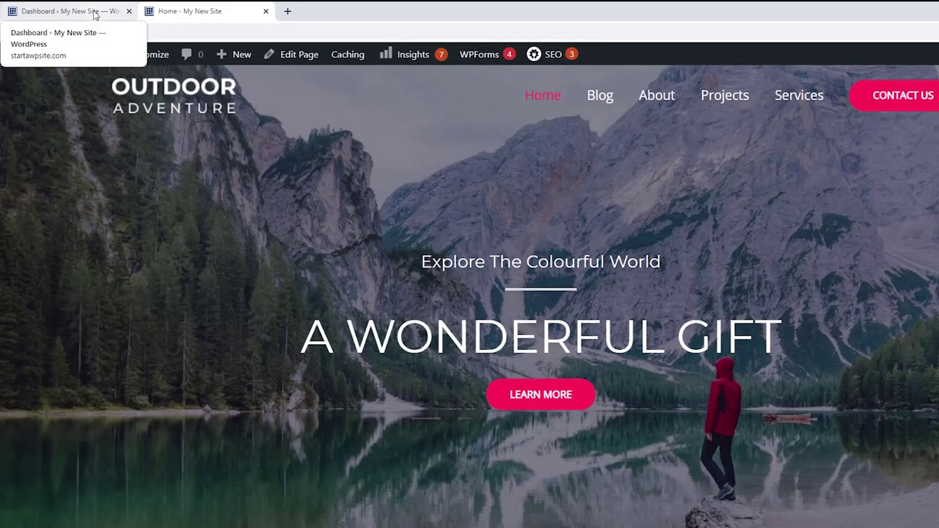
Step: Switch from the Outdoor Adventure homepage to the WordPress admin Dashboard tab
left_click(63, 10)
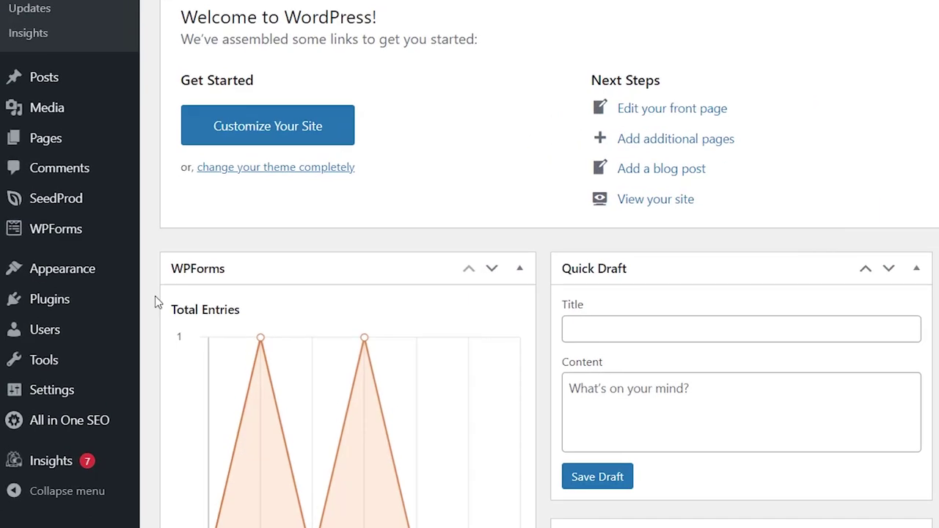
Step: Open the Primary Menu under Appearance > Menus and expand the Services item
mouse_move(70, 298)
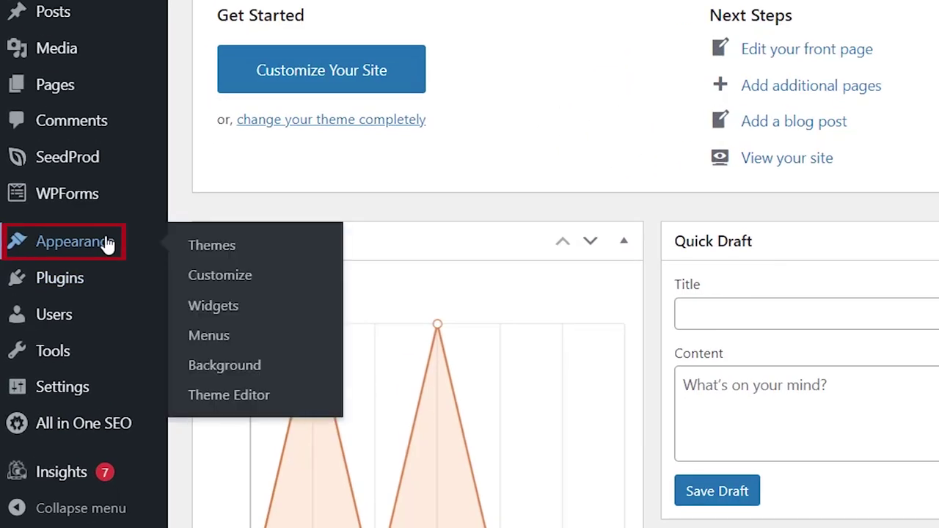
left_click(222, 336)
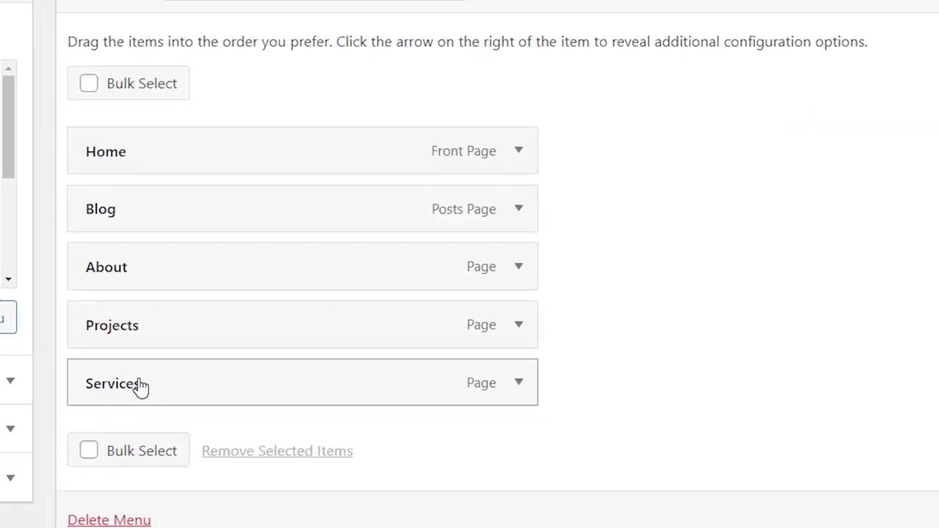
left_click(518, 382)
Step: Enable the CSS Classes field for menu items in Screen Options
scroll(738, 314, "down", 5)
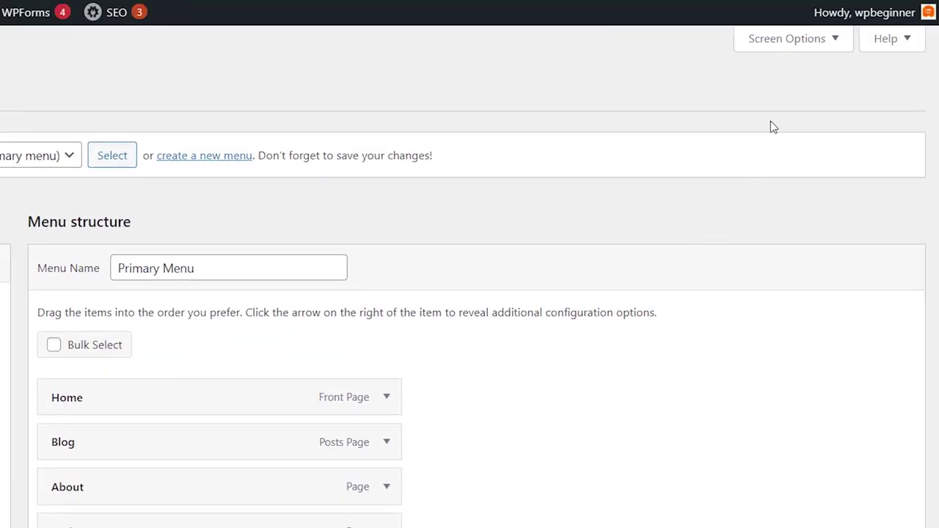
left_click(811, 44)
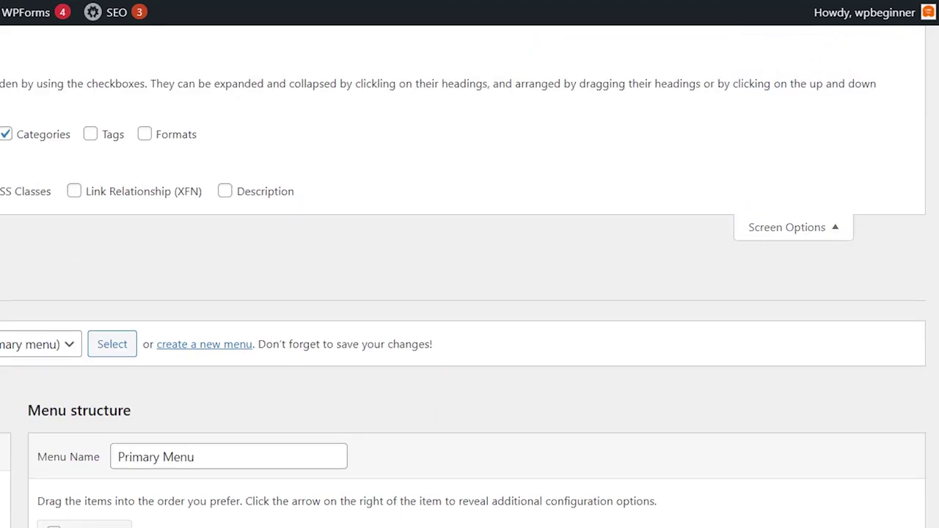
left_click(294, 156)
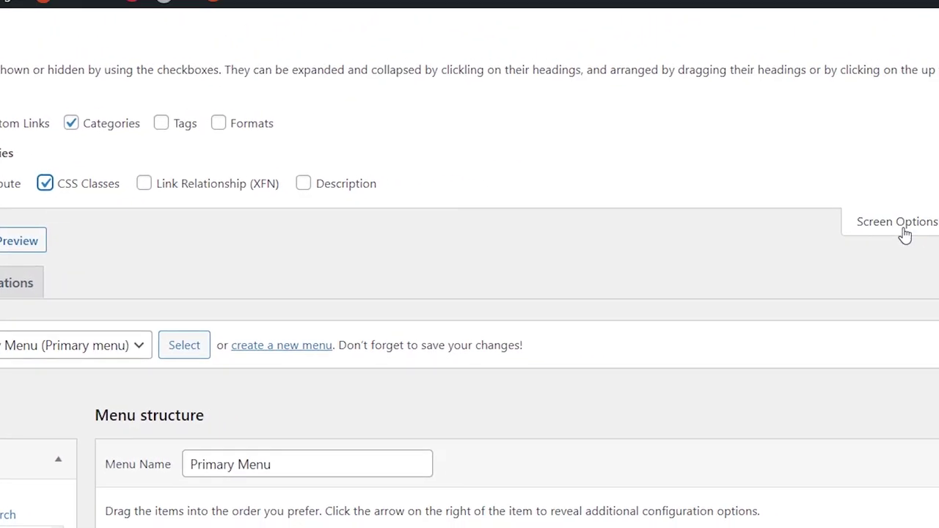
left_click(901, 224)
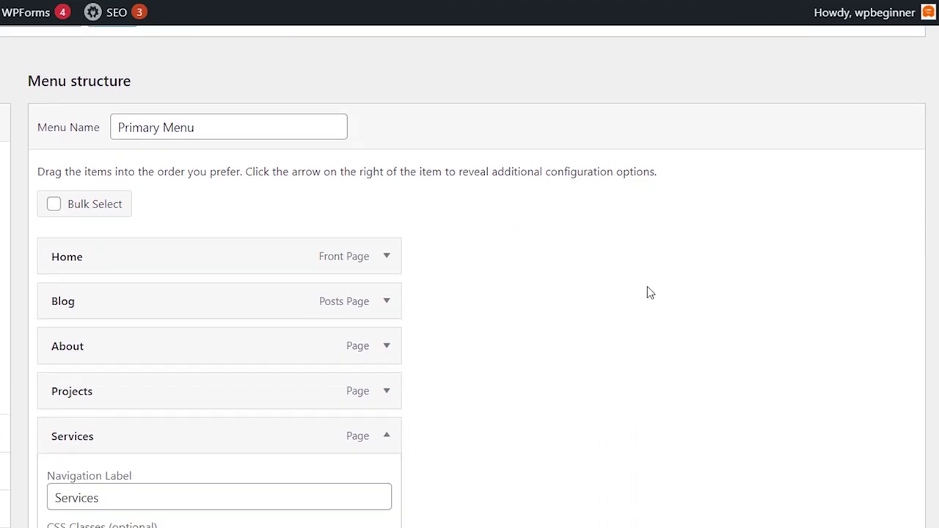
Step: Enter 'menu-button' in the Services item's CSS Classes field and save the Primary Menu
scroll(647, 293, "down", 2)
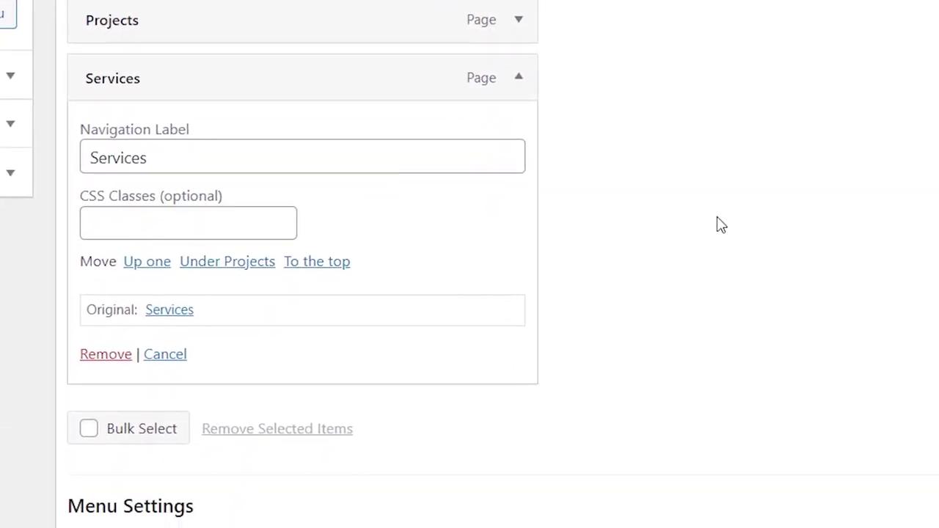
left_click(230, 226)
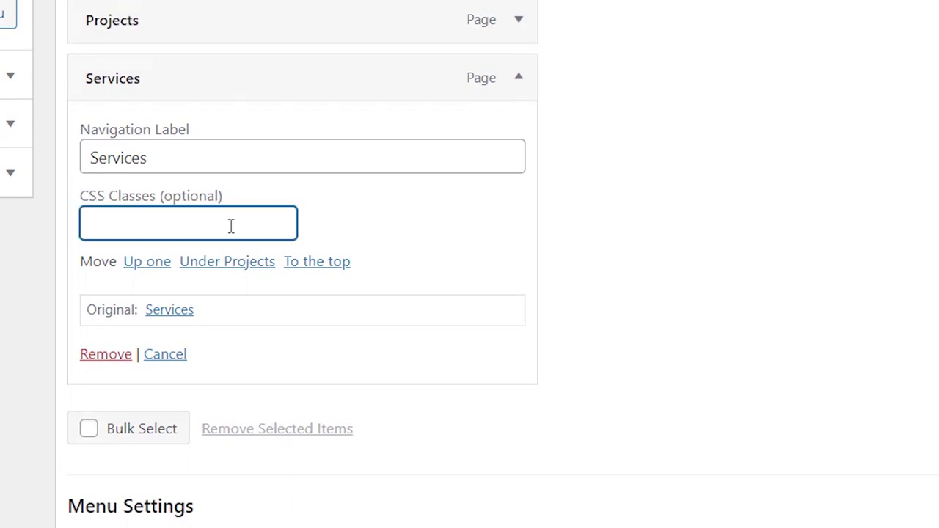
type("menu-button")
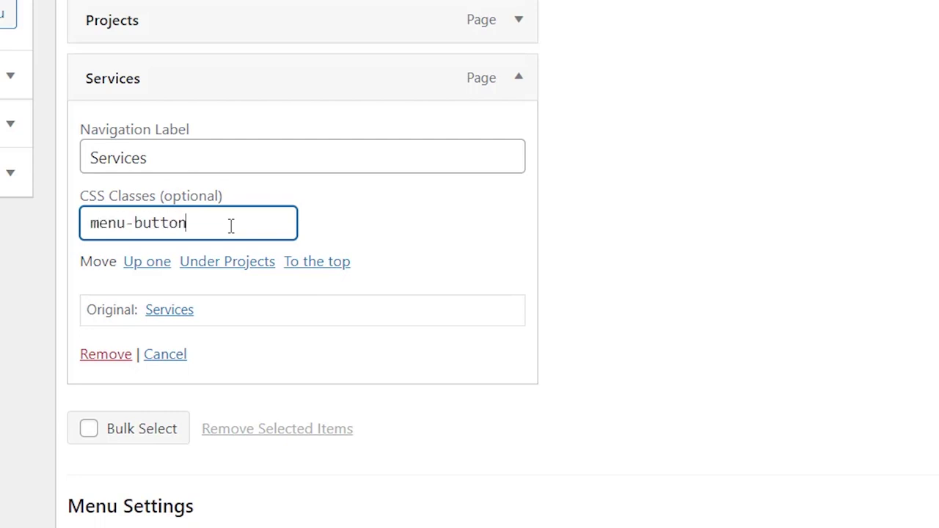
left_click_drag(230, 226, 23, 222)
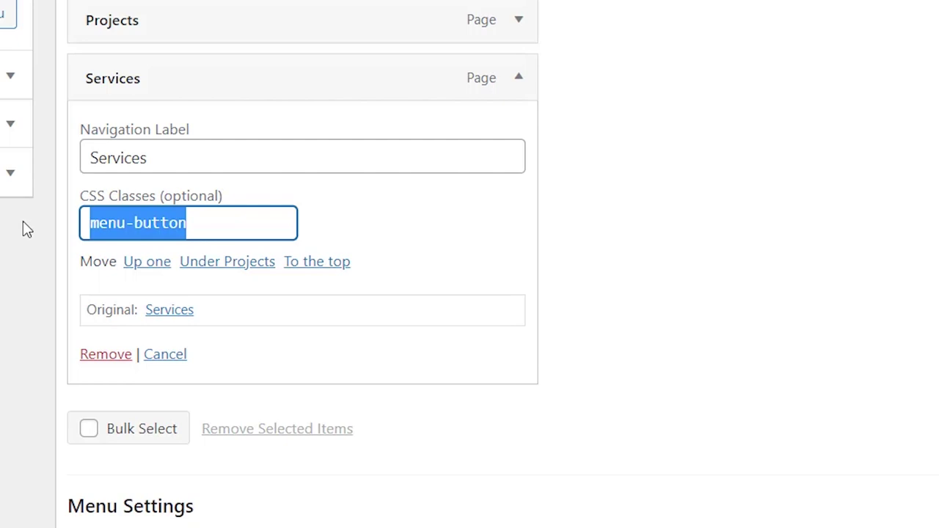
left_click(70, 331)
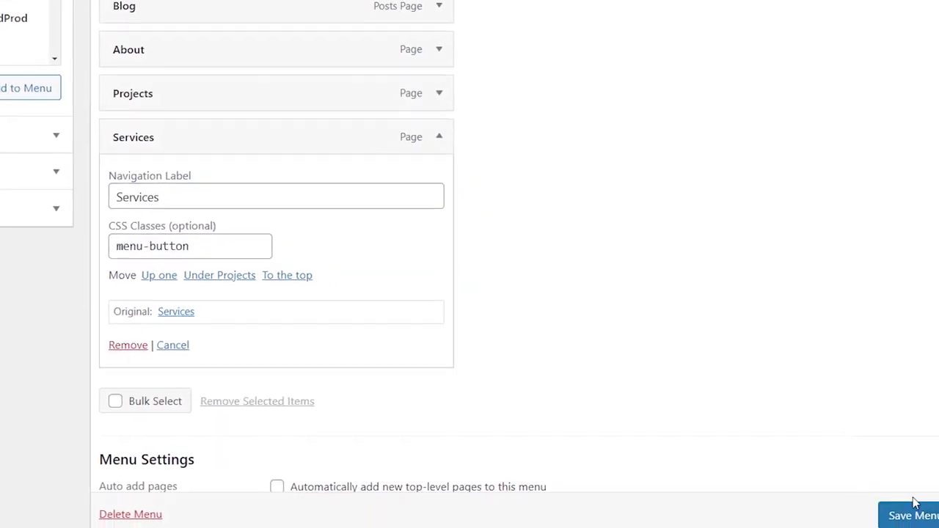
left_click(909, 513)
scroll(786, 403, "down", 1)
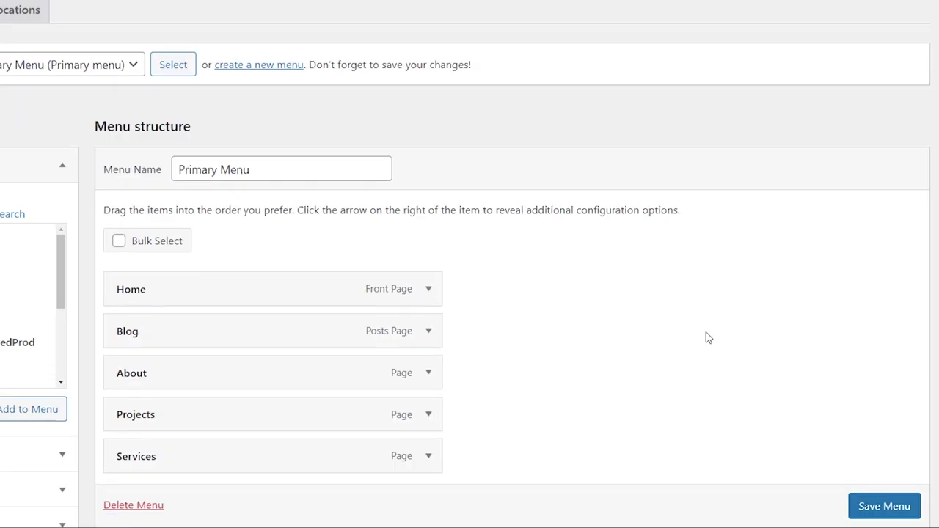
Step: Paste the prepared .menu-button CSS rules into a blank Notepad document
key("alt+Tab")
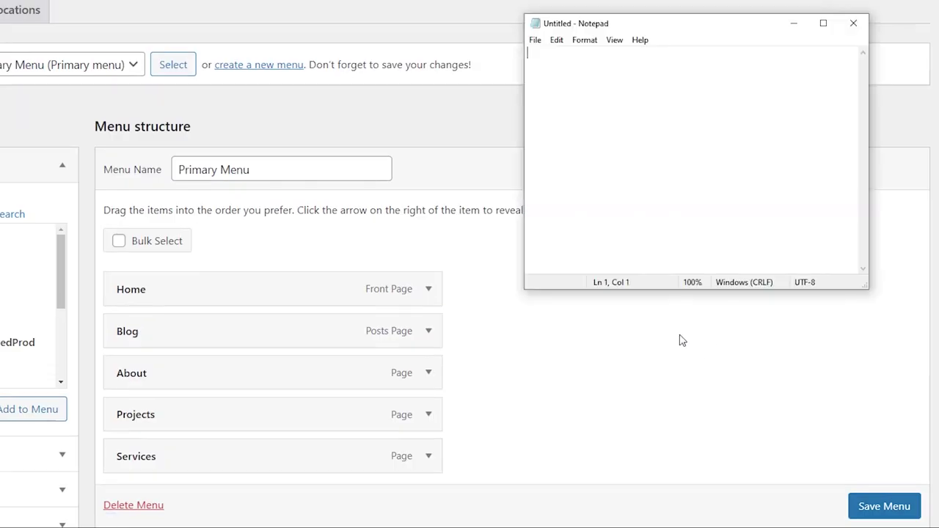
type(".menu-button { background-color:#eb5e28; border:1px; border-radius:3px; -webkit-box-shadow:1px 1px 0px 0px #2f2f2f; -moz-box-shadow:1px 1px 0px 0px #2f2f2f; box-shadow:1px 1px 0px 0px #2f2f2f; } .menu-button a,  .menu-button a:hover, .menu-button a:active { color:#fff !important; }")
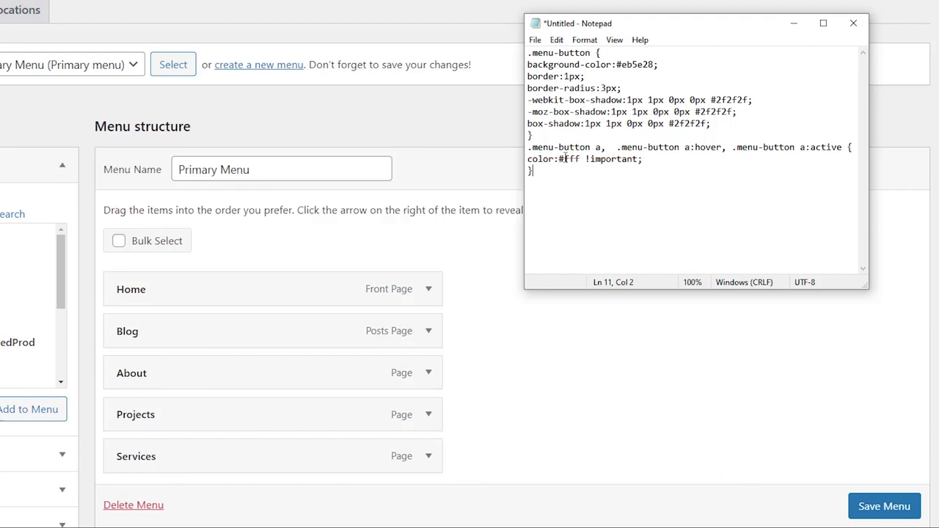
scroll(491, 325, "down", 3)
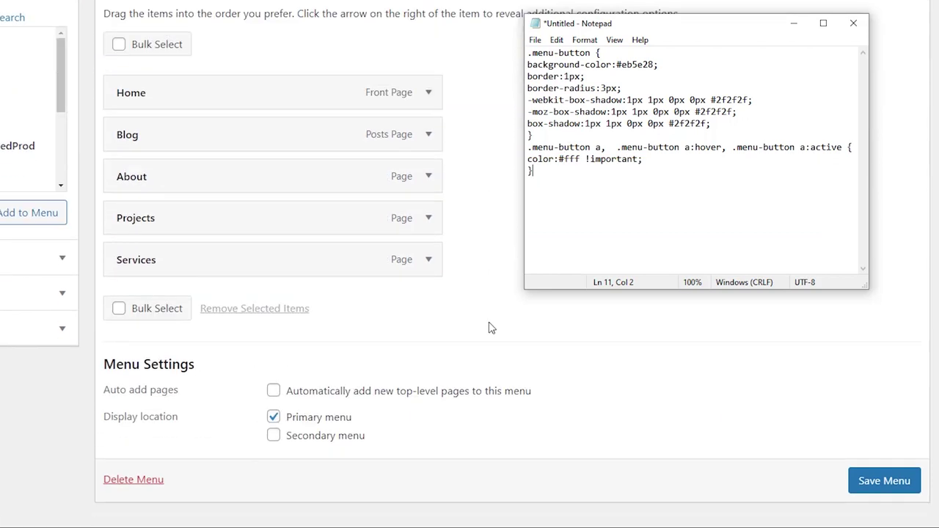
left_click(430, 269)
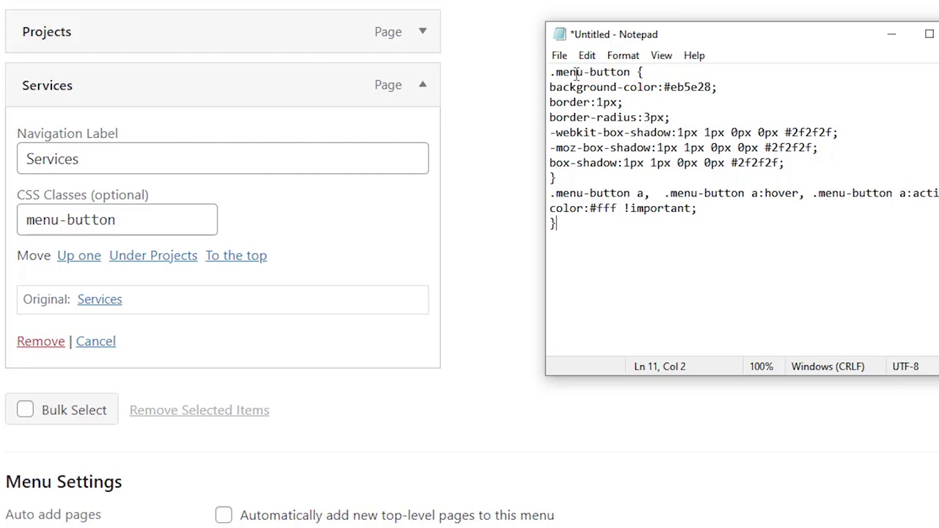
Step: Select and copy the whole .menu-button CSS, with #eb5e28 background and white link text
left_click(555, 72)
left_click_drag(551, 72, 618, 86)
left_click_drag(616, 242, 546, 78)
right_click(599, 127)
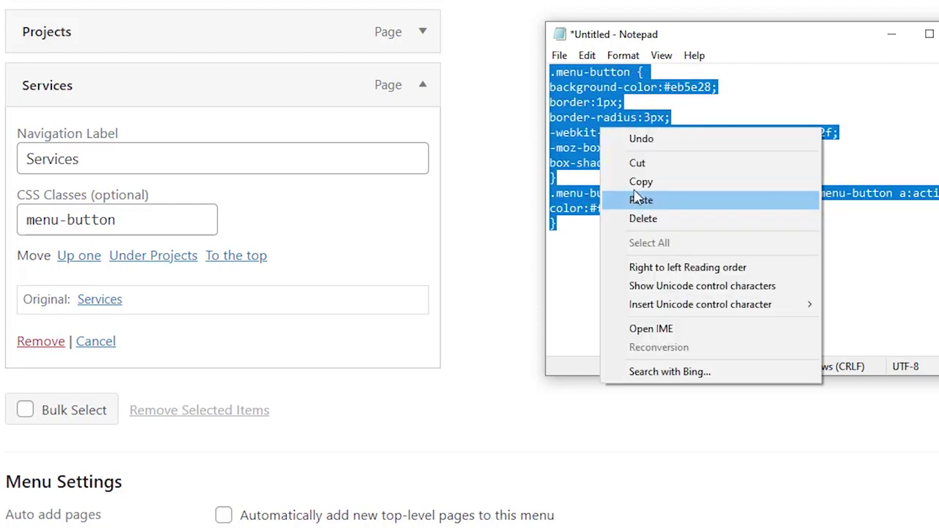
left_click(630, 180)
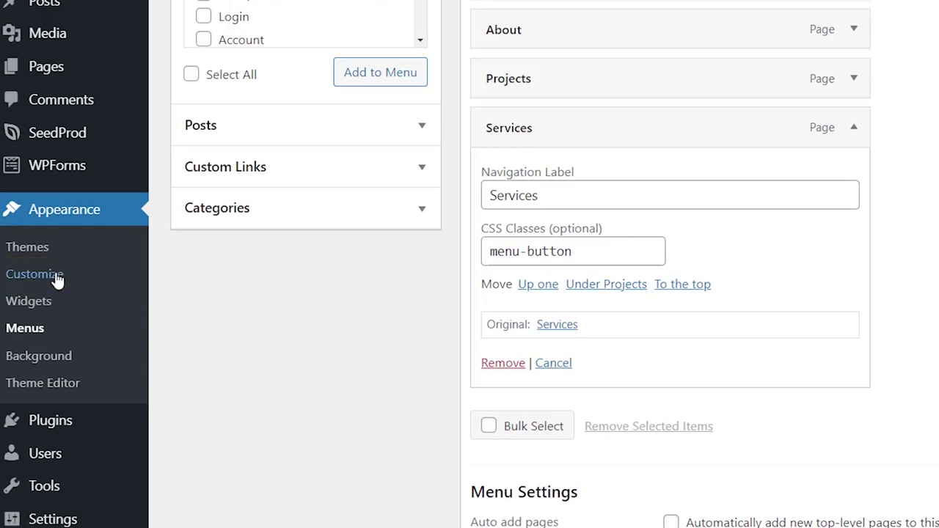
Step: Paste the copied menu-button CSS into the Customizer's Additional CSS editor
left_click(56, 281)
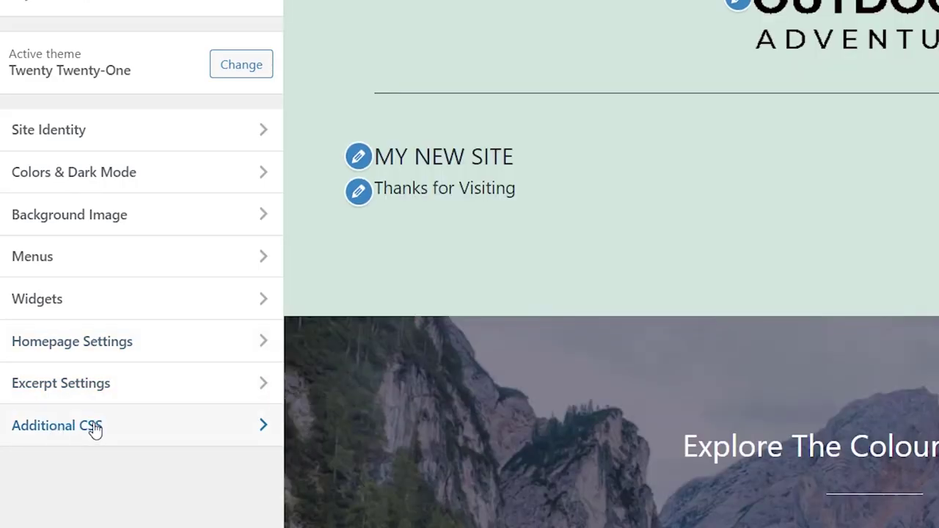
left_click(96, 429)
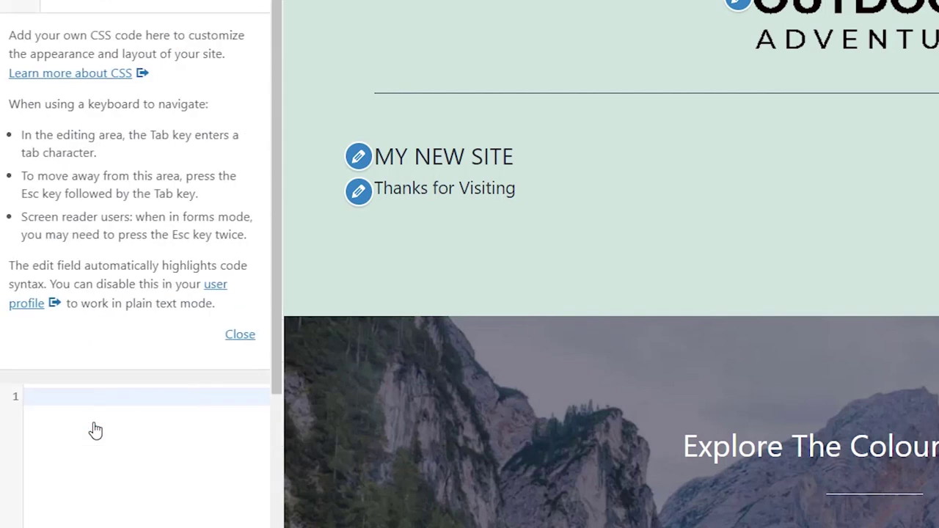
right_click(123, 398)
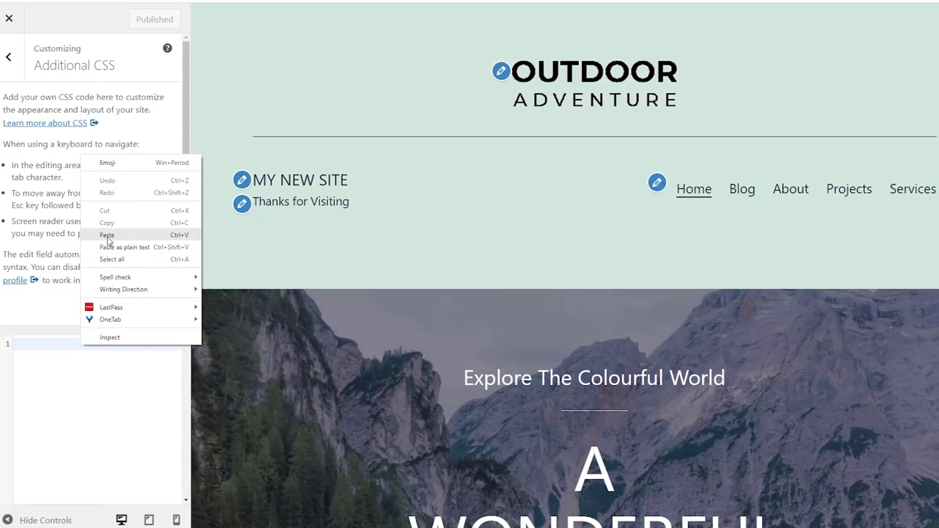
left_click(107, 235)
scroll(96, 360, "down", 3)
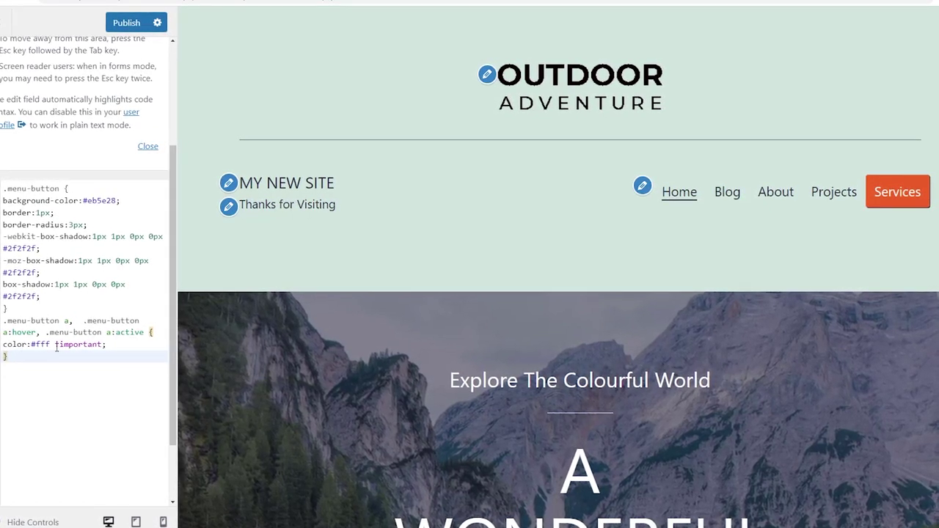
left_click(94, 202)
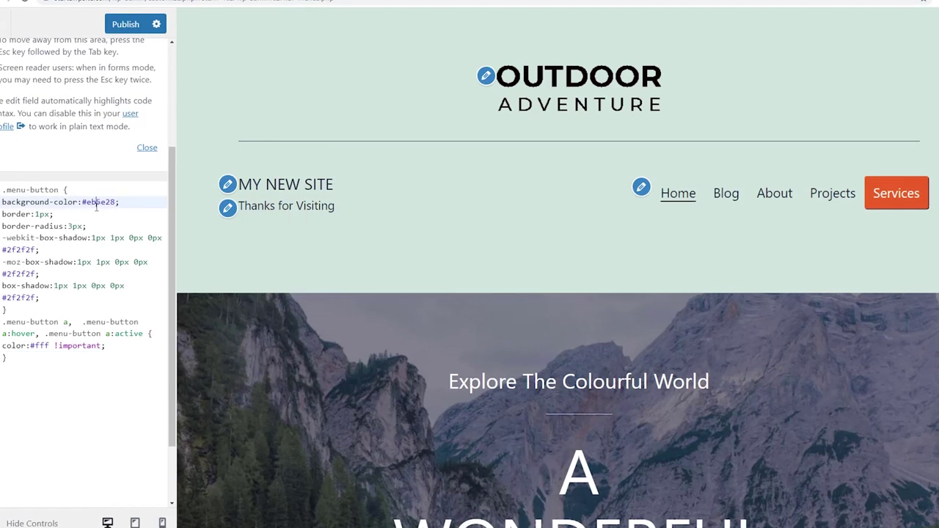
key("BackSpace")
key("BackSpace")
key("BackSpace")
key("Delete")
key("Delete")
key("Delete")
key("Delete")
type("red")
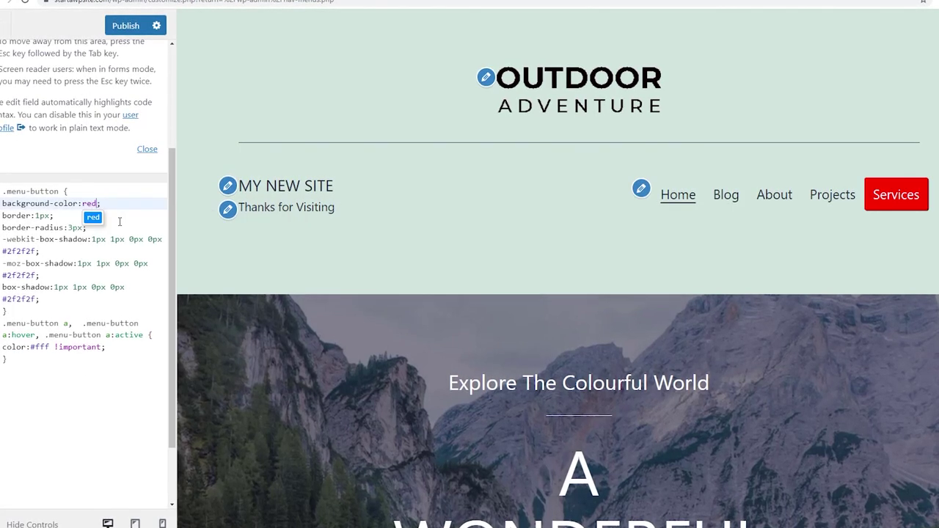
key("BackSpace")
key("BackSpace")
key("BackSpace")
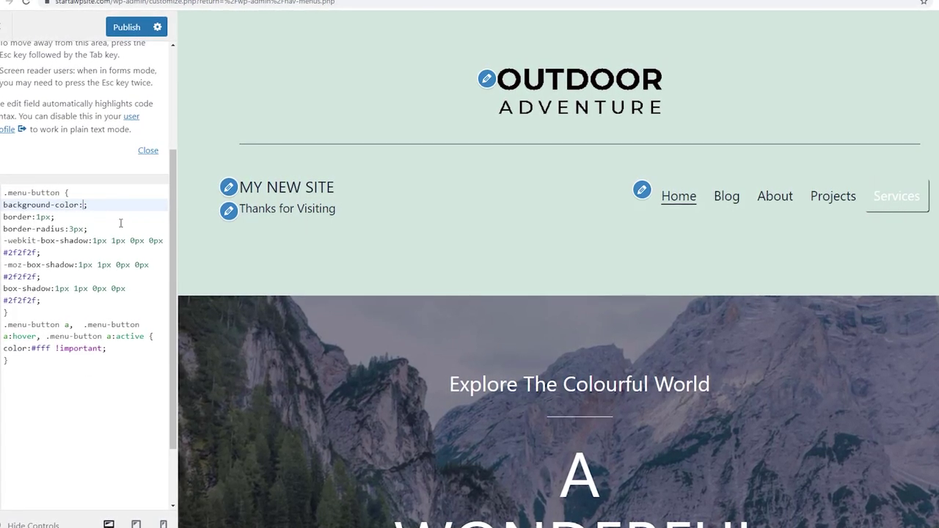
type("#dddddd")
key("BackSpace")
key("BackSpace")
key("BackSpace")
key("BackSpace")
key("BackSpace")
key("BackSpace")
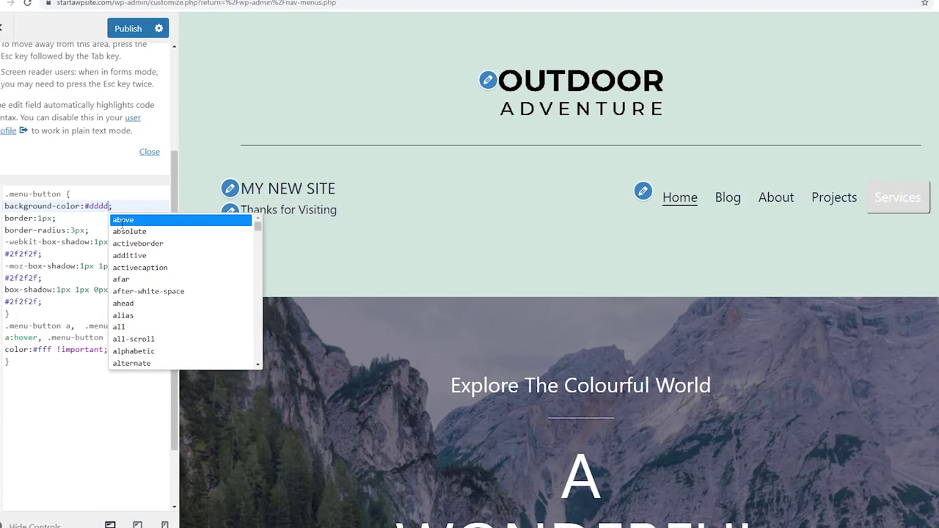
key("BackSpace")
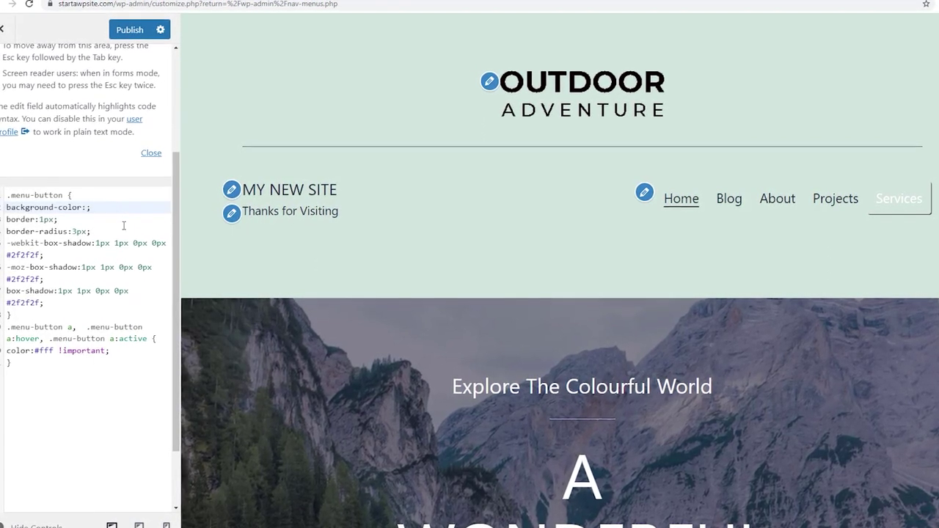
key("ctrl+v")
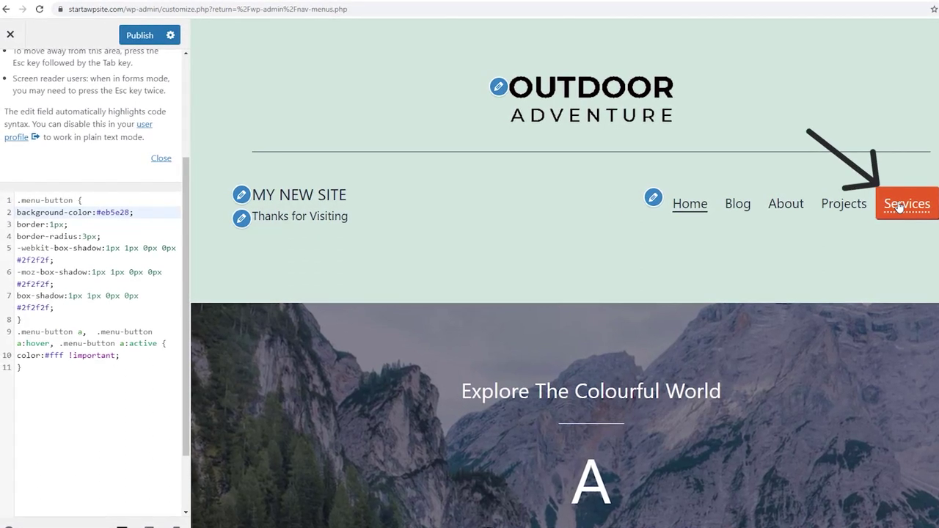
left_click(134, 42)
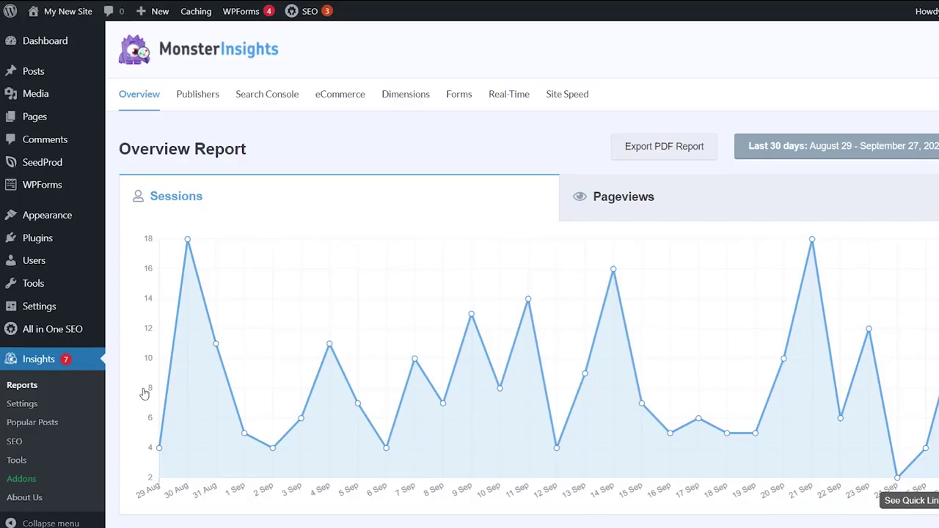
Step: Scroll through the Overview Report: 253 sessions, 508 pageviews, 67.19% bounce rate
scroll(144, 394, "down", 1)
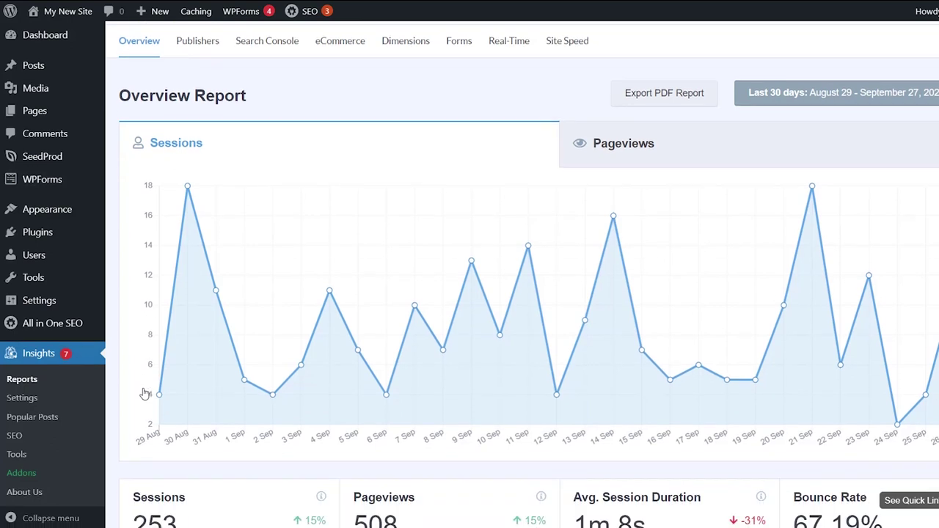
scroll(144, 393, "up", 1)
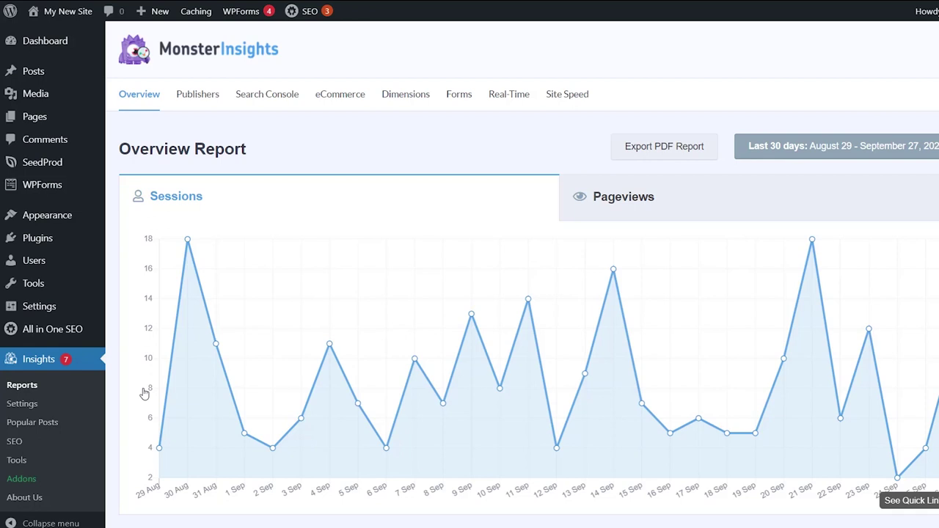
scroll(144, 394, "down", 6)
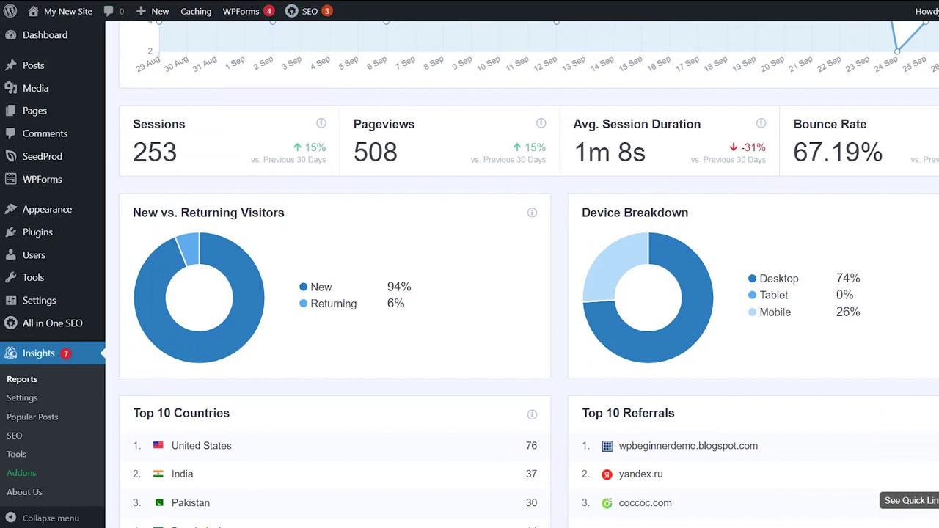
Step: Load monsterinsights.com in a new Chrome tab by entering 'mons' in the address bar
key("ctrl+t")
type("mons")
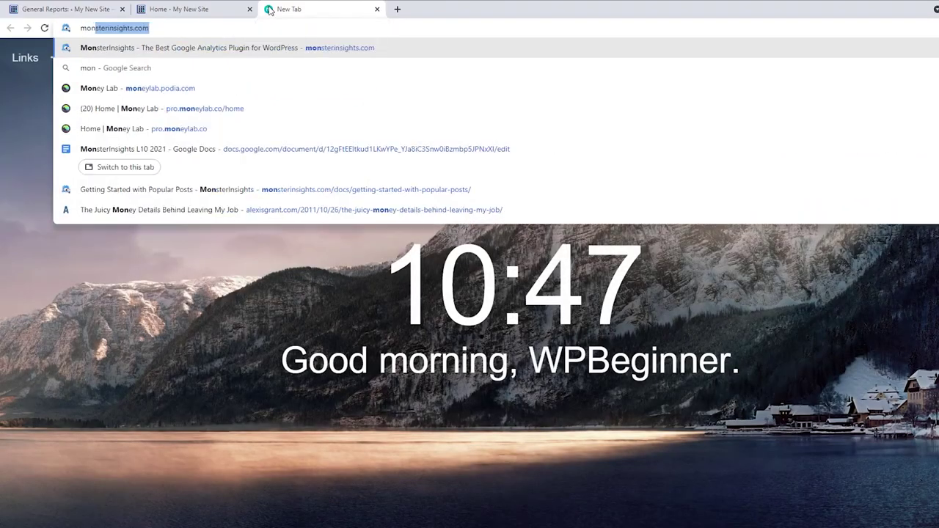
key("Return")
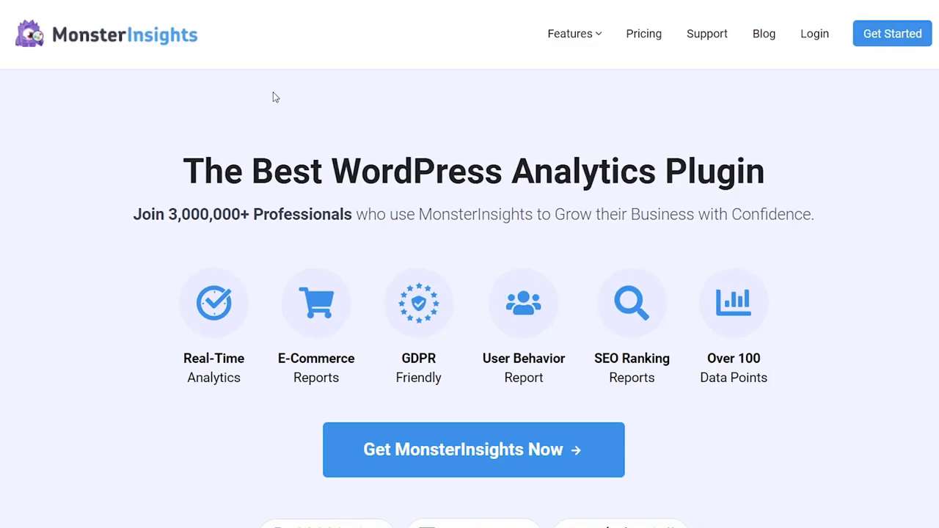